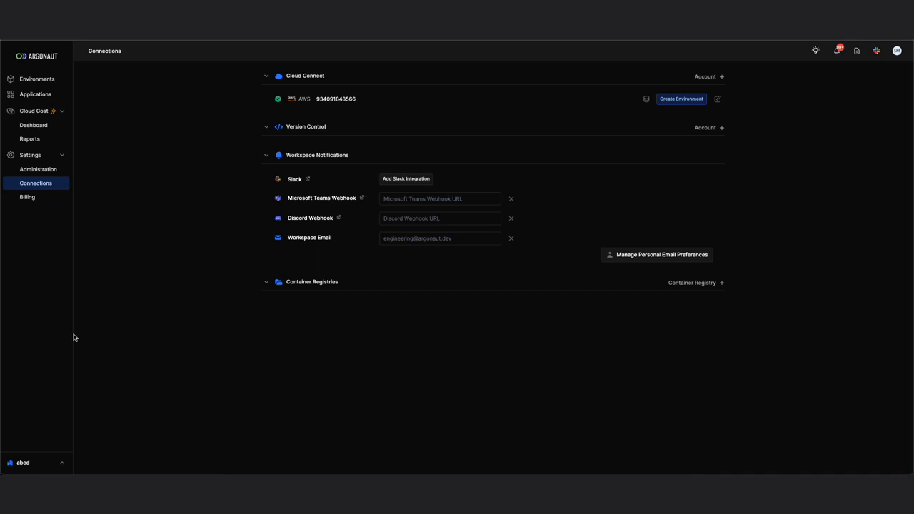
# Step: Show the connected AWS account's management options and open the form for connecting another cloud account
pyautogui.click(327, 99)
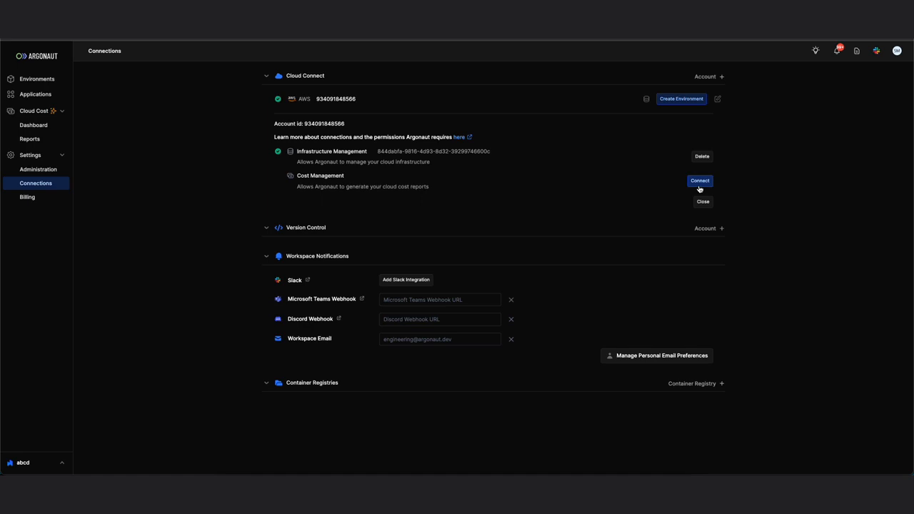
pyautogui.click(716, 79)
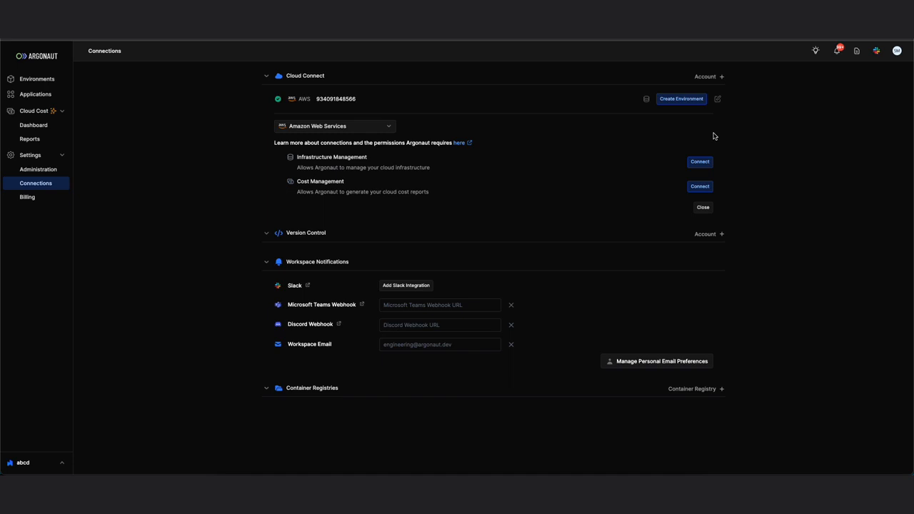
# Step: Download the All Accounts costs from the cloud cost dashboard and display them as a bar chart
pyautogui.click(34, 126)
pyautogui.click(34, 139)
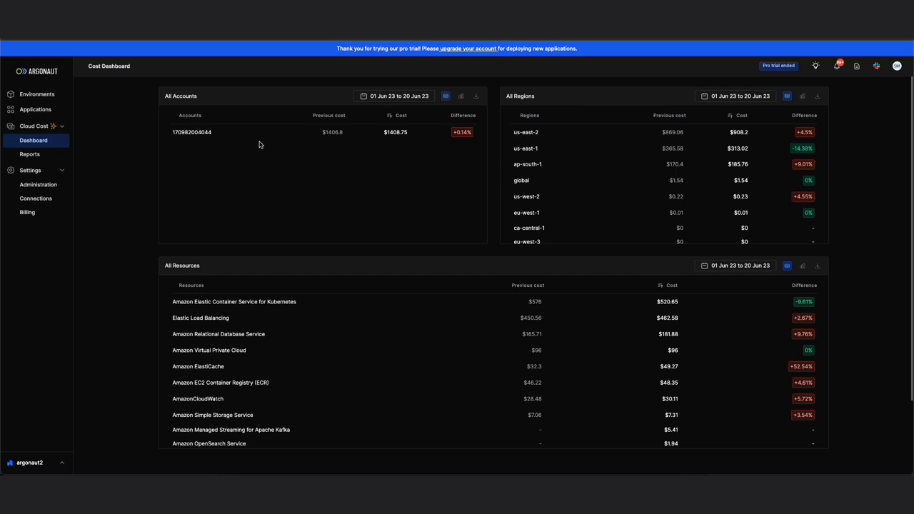
pyautogui.click(476, 98)
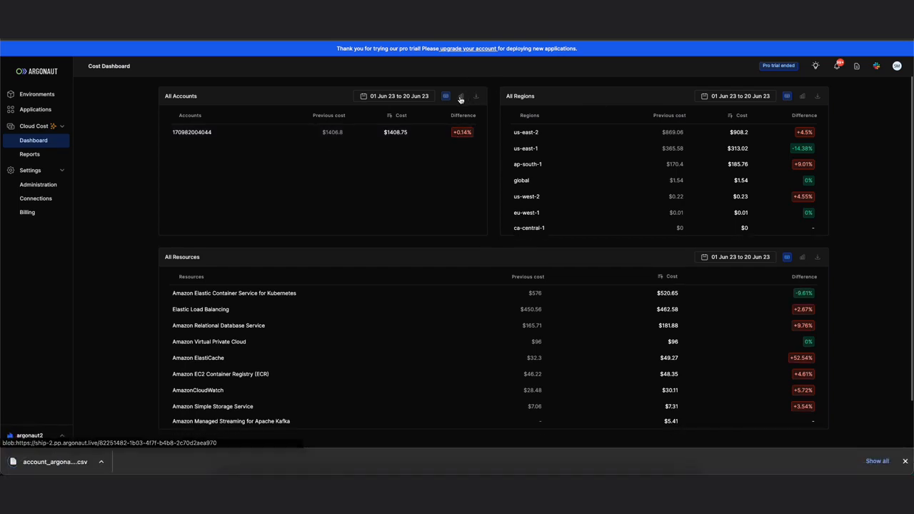
pyautogui.click(460, 98)
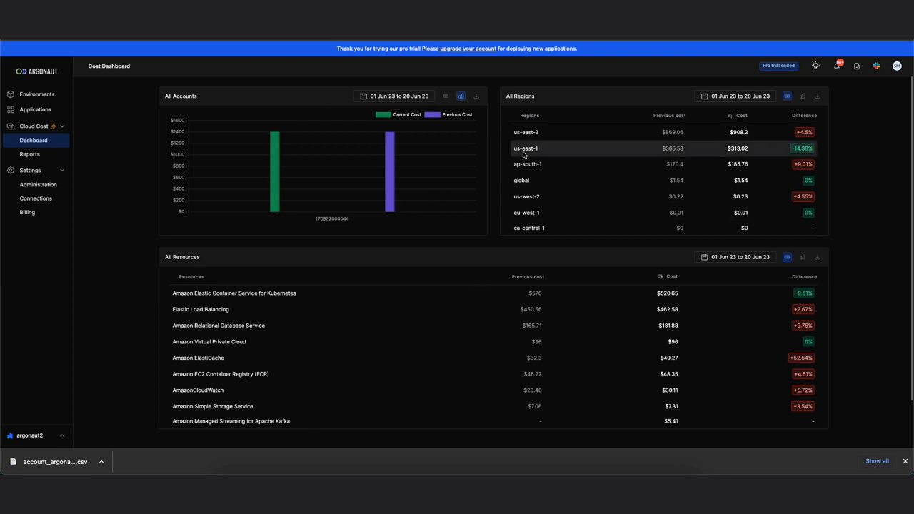
# Step: Open the cost report sample_report and add a filter condition where resource_type is Amazon Relational Database Service
pyautogui.click(25, 154)
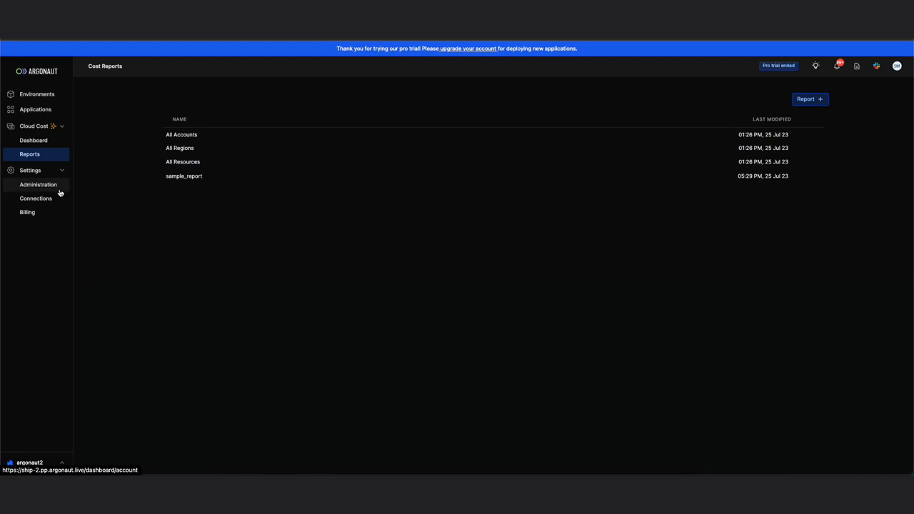
pyautogui.click(175, 176)
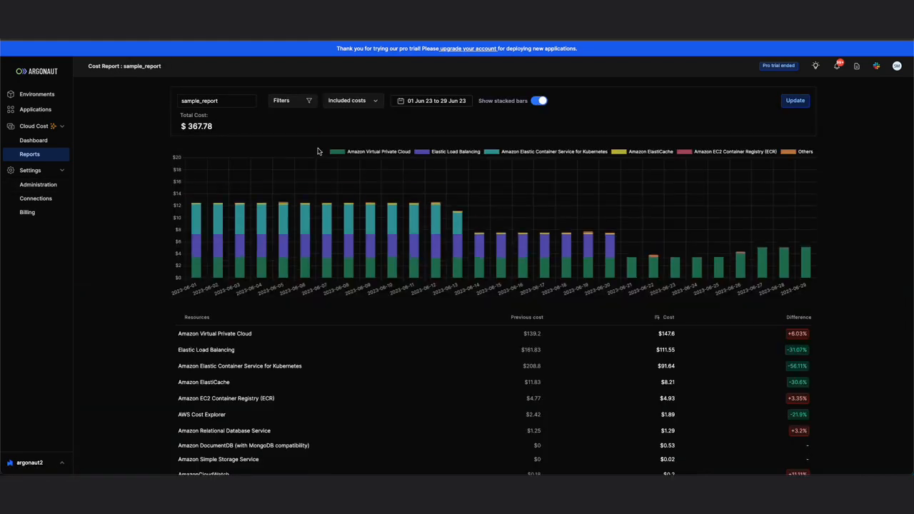
pyautogui.click(285, 101)
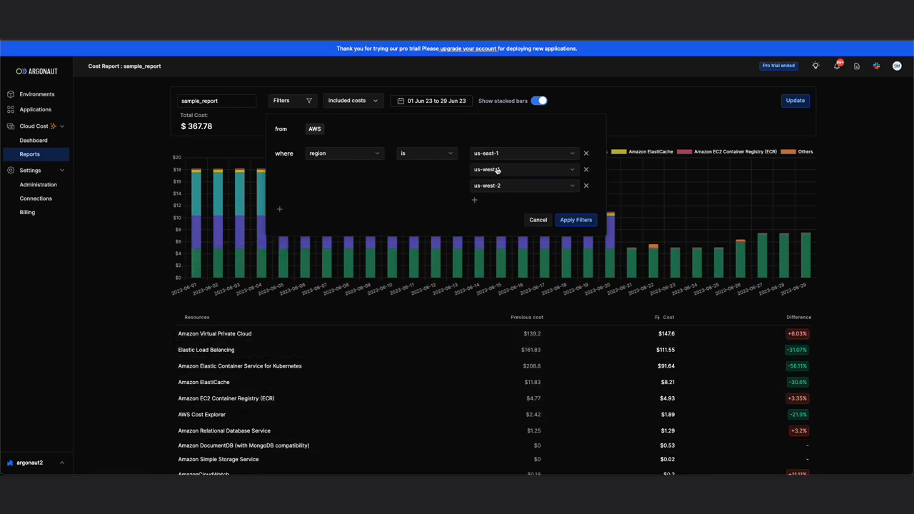
pyautogui.click(281, 211)
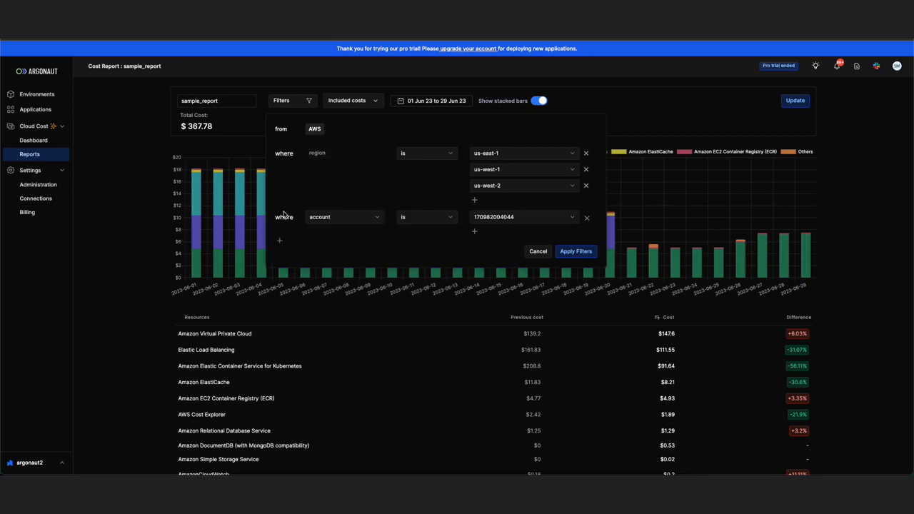
pyautogui.click(342, 216)
pyautogui.click(344, 249)
pyautogui.click(484, 222)
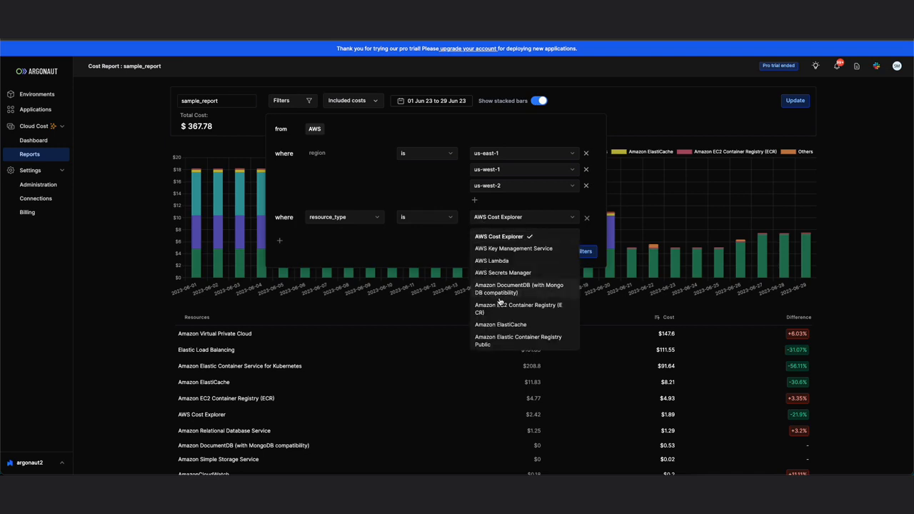
pyautogui.scroll(-1, 499, 301)
pyautogui.scroll(-5, 503, 293)
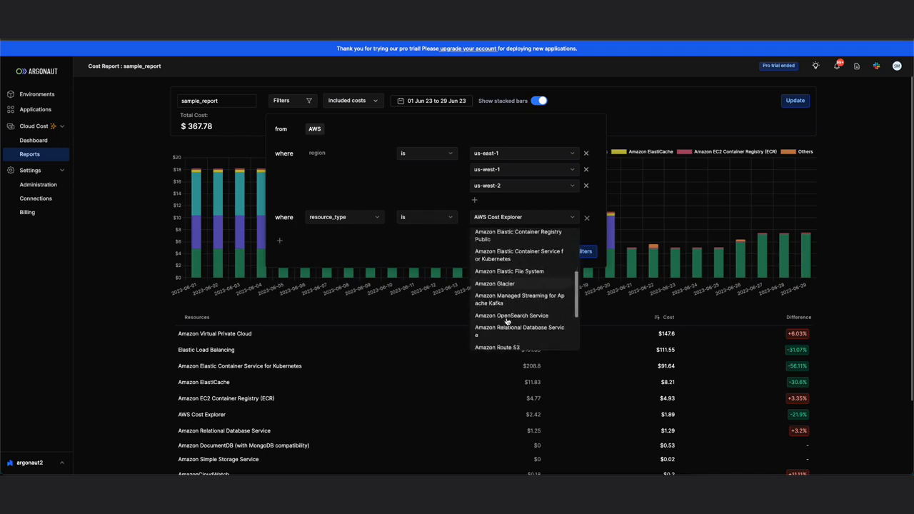
pyautogui.click(516, 303)
# Step: Add Amazon EC2 Container Registry (ECR) as a second value of the resource_type condition and apply the filters
pyautogui.click(474, 233)
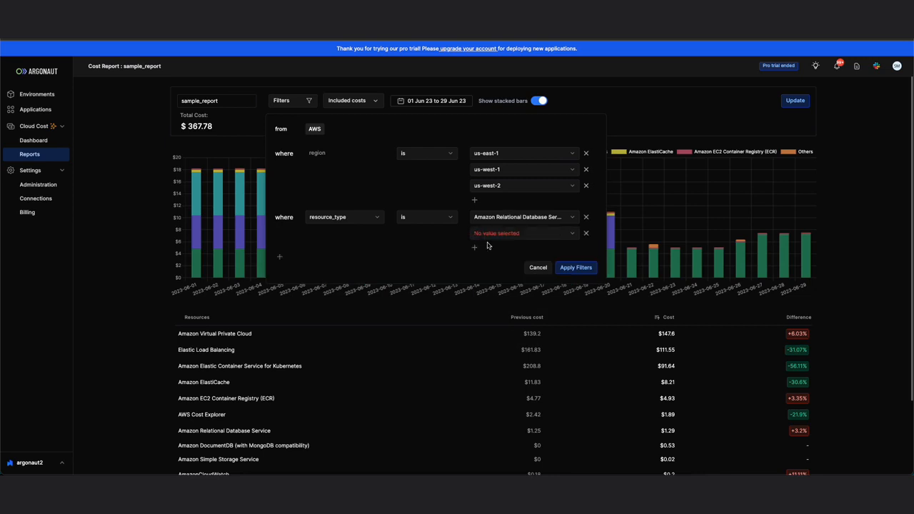
pyautogui.click(504, 233)
pyautogui.scroll(-3, 510, 286)
pyautogui.scroll(1, 529, 259)
pyautogui.click(528, 259)
pyautogui.click(529, 236)
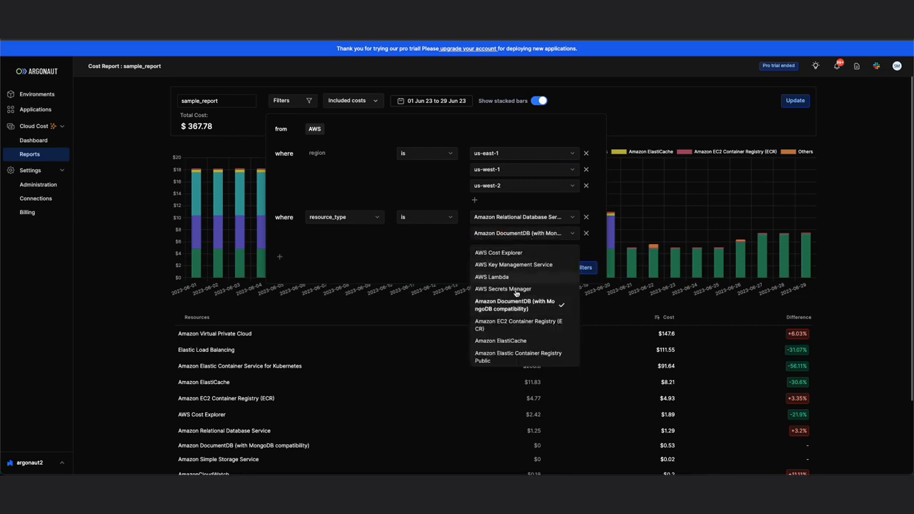
pyautogui.click(510, 325)
pyautogui.click(571, 267)
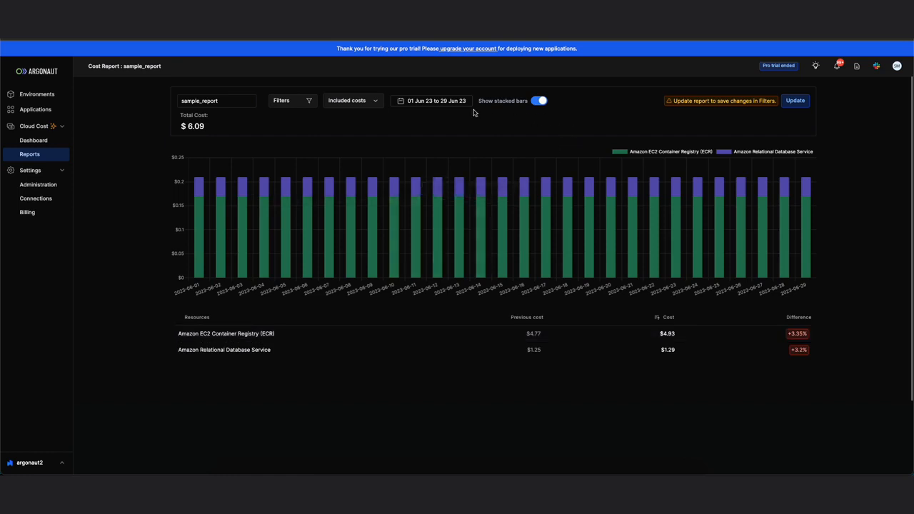
# Step: Set the report's date range to 01 Jun 23 to 21 Jun 23 and turn off stacked bars
pyautogui.click(441, 104)
pyautogui.click(356, 163)
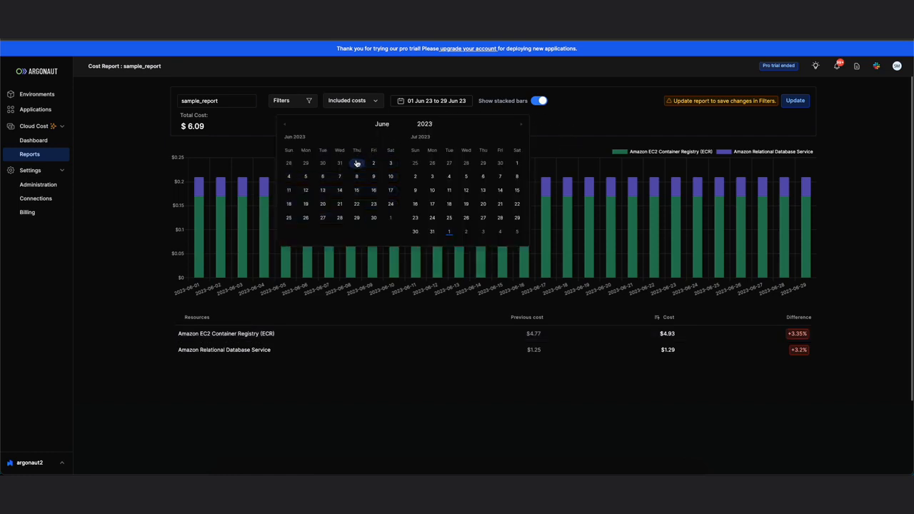
pyautogui.click(340, 204)
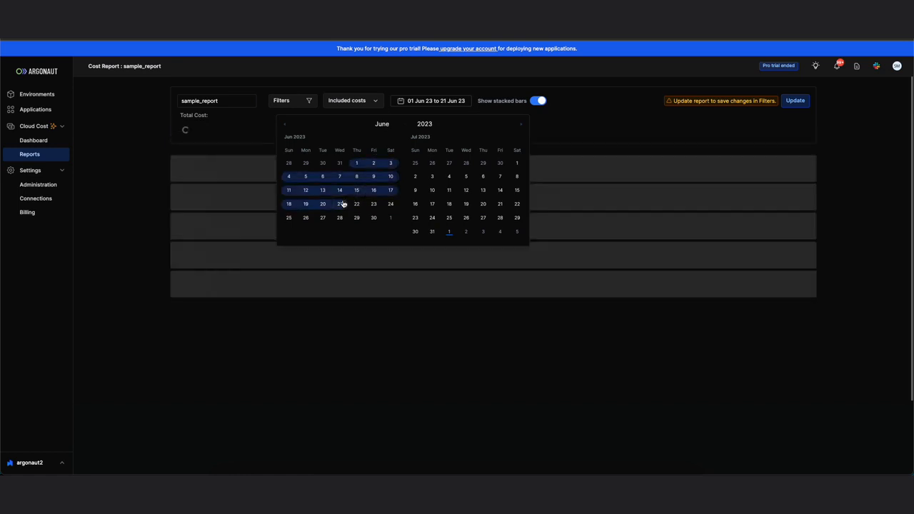
pyautogui.click(576, 115)
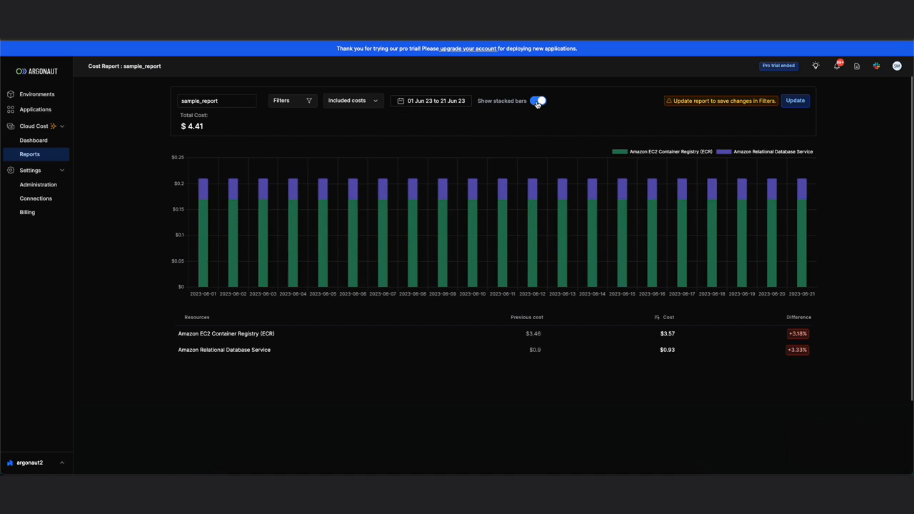
pyautogui.click(537, 101)
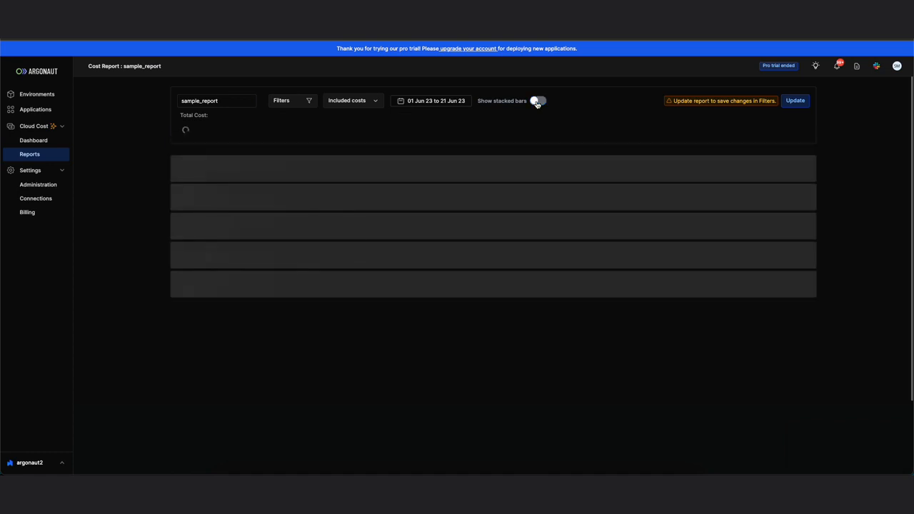
pyautogui.moveTo(205, 199)
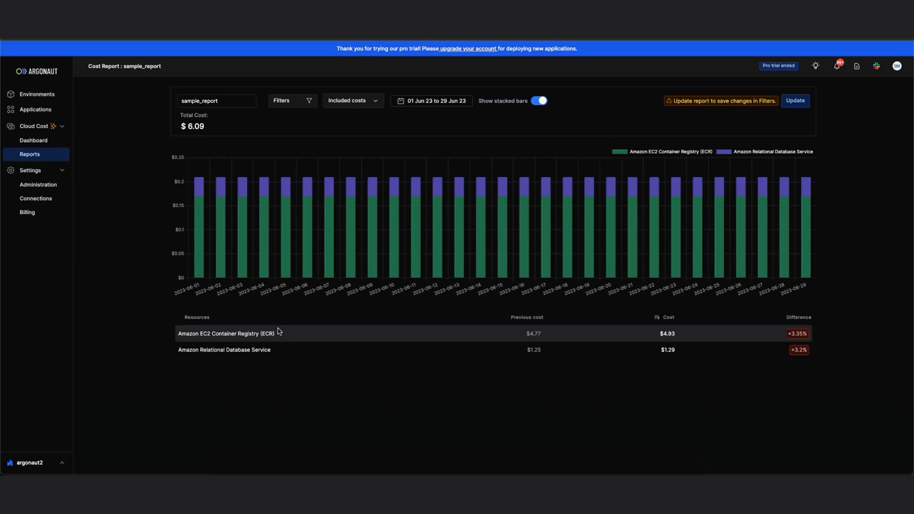
# Step: Open the cost breakdown of Amazon EC2 Container Registry (ECR) and examine the costs of its individual repositories
pyautogui.click(254, 333)
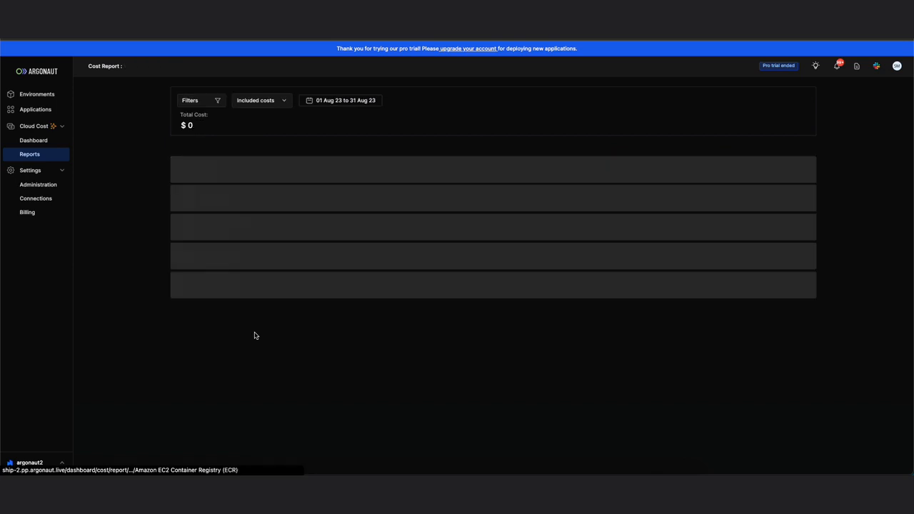
pyautogui.scroll(-2, 566, 298)
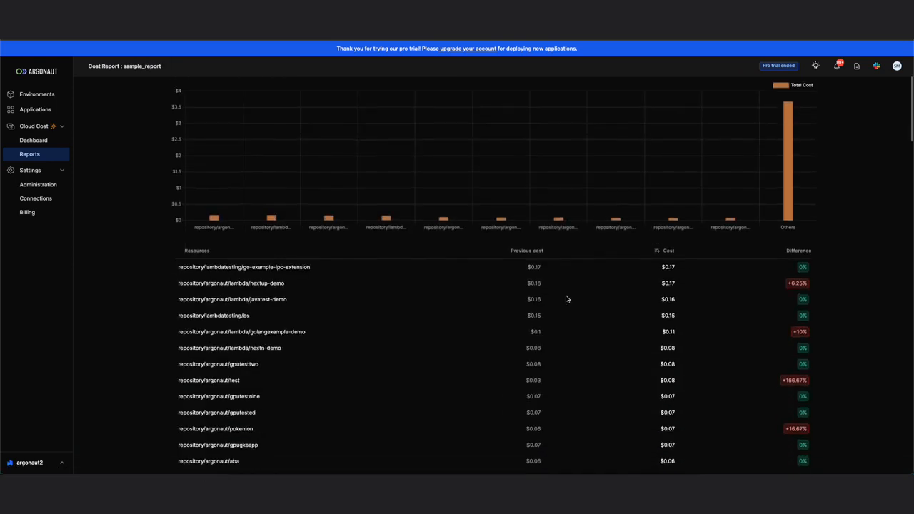
pyautogui.scroll(-1, 567, 298)
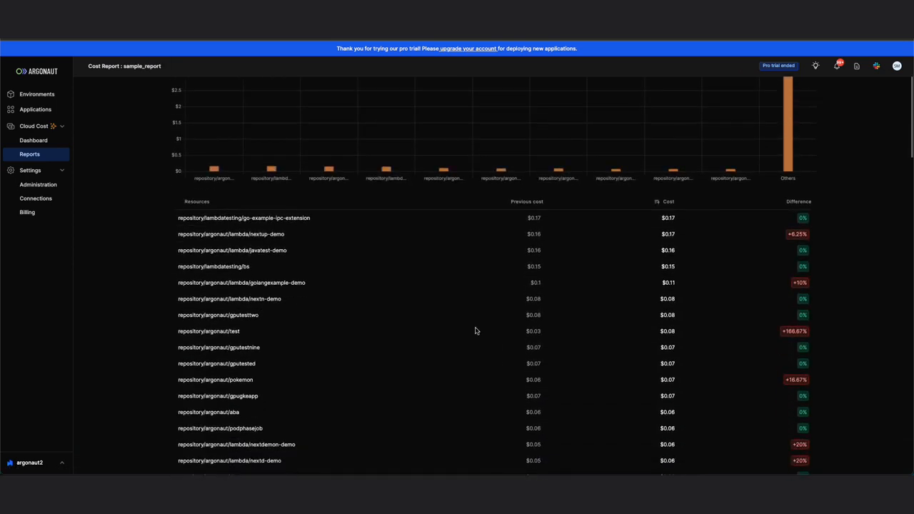